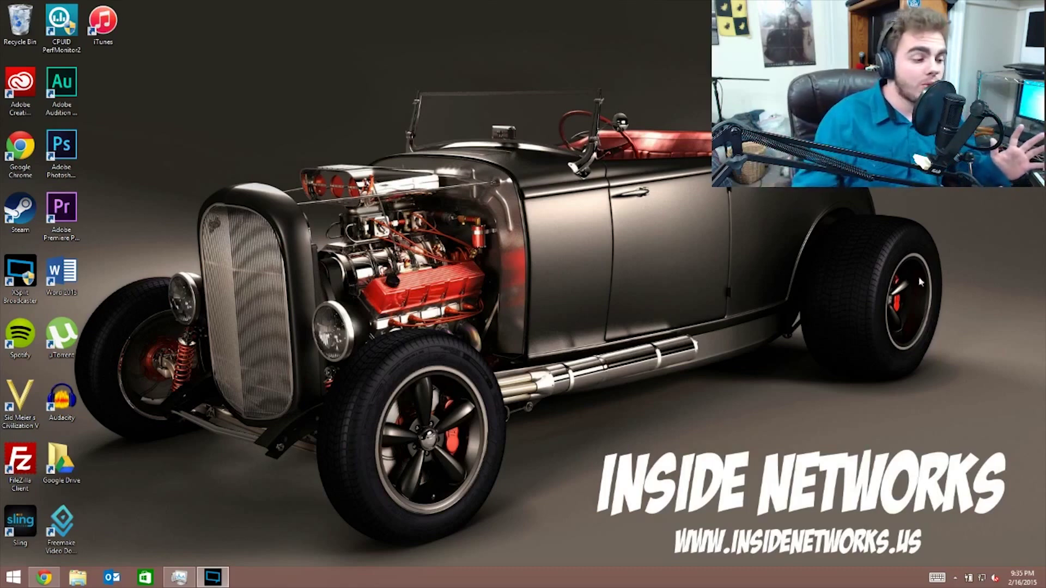
From teamviewer.com in Chrome, download the TeamViewer_Setup_en installer to the desktop.
click(43, 577)
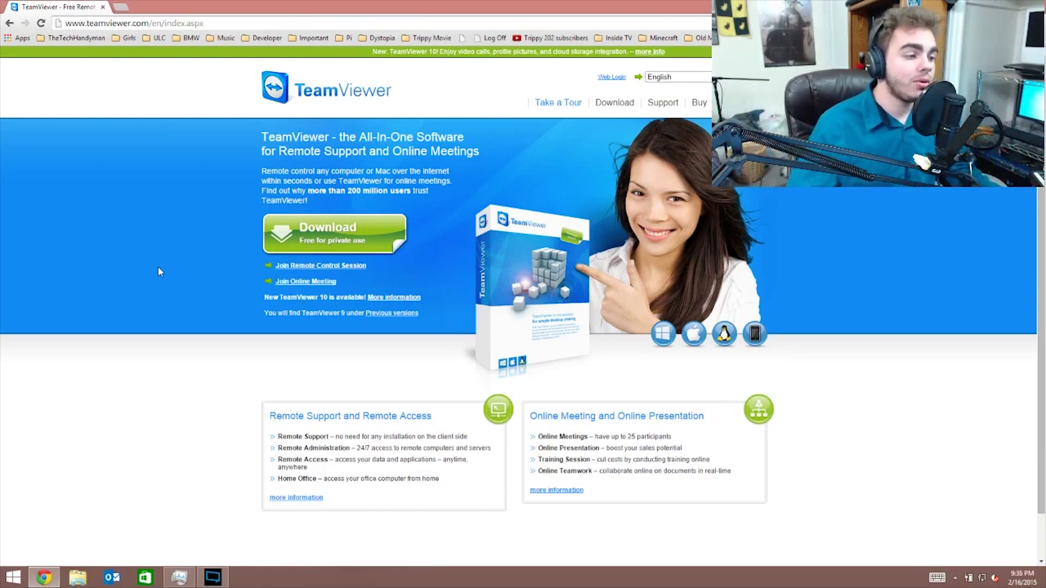
click(334, 239)
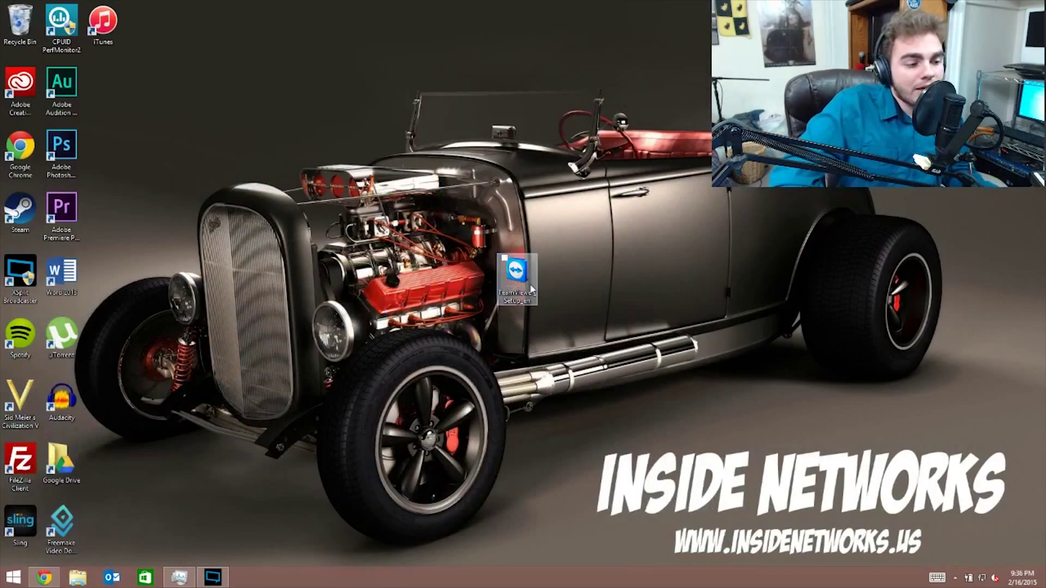
Run TeamViewer_Setup_en as a Basic installation for Personal / Non-commercial use and accept to finish.
double_click(516, 275)
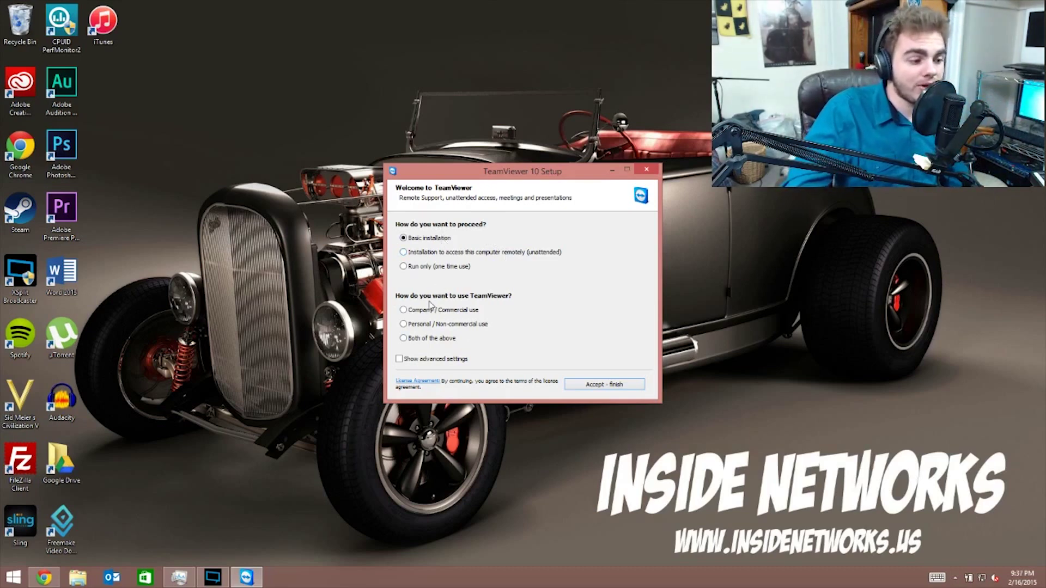
click(458, 327)
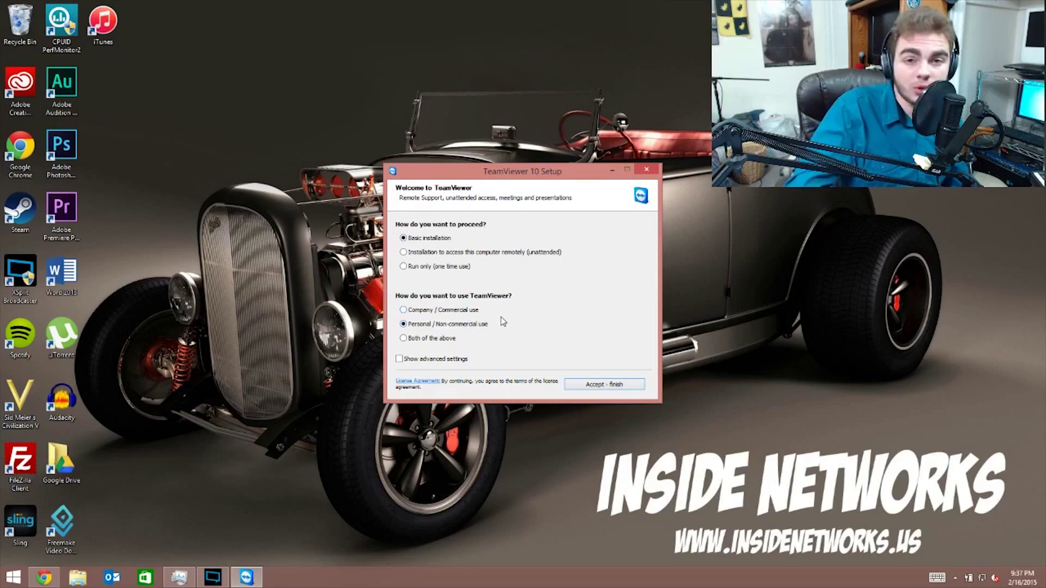
click(625, 387)
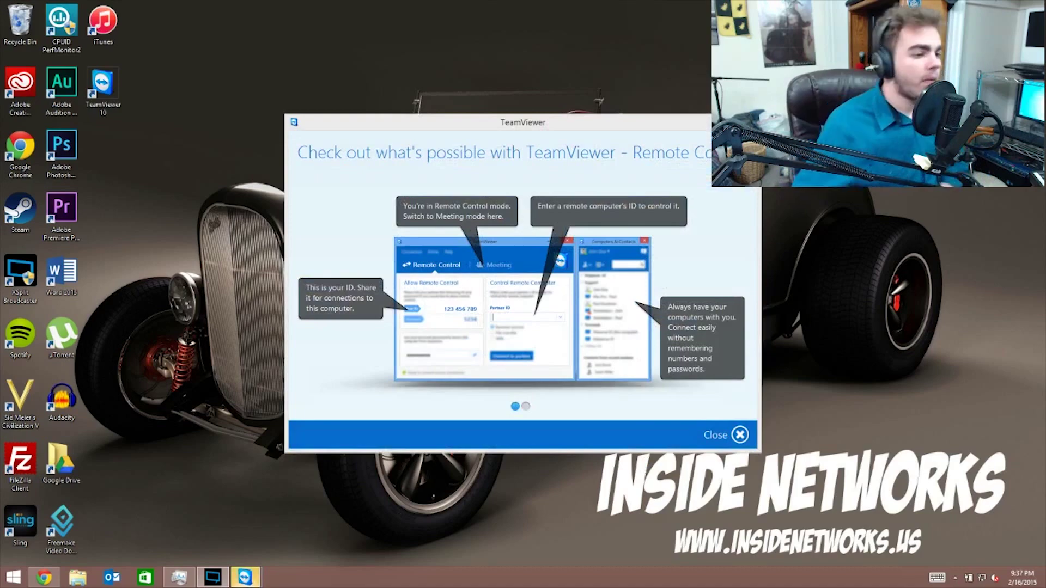
Close the 'Check out what's possible with TeamViewer' tour dialog.
click(741, 434)
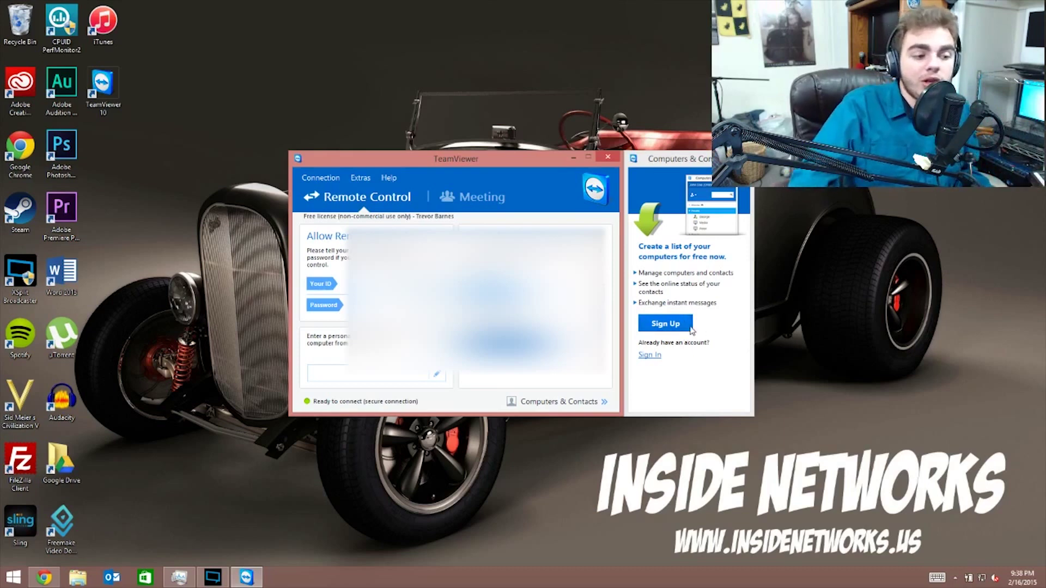
Sign in to the TeamViewer account with Keep me signed in, and enable Start with Windows.
click(688, 325)
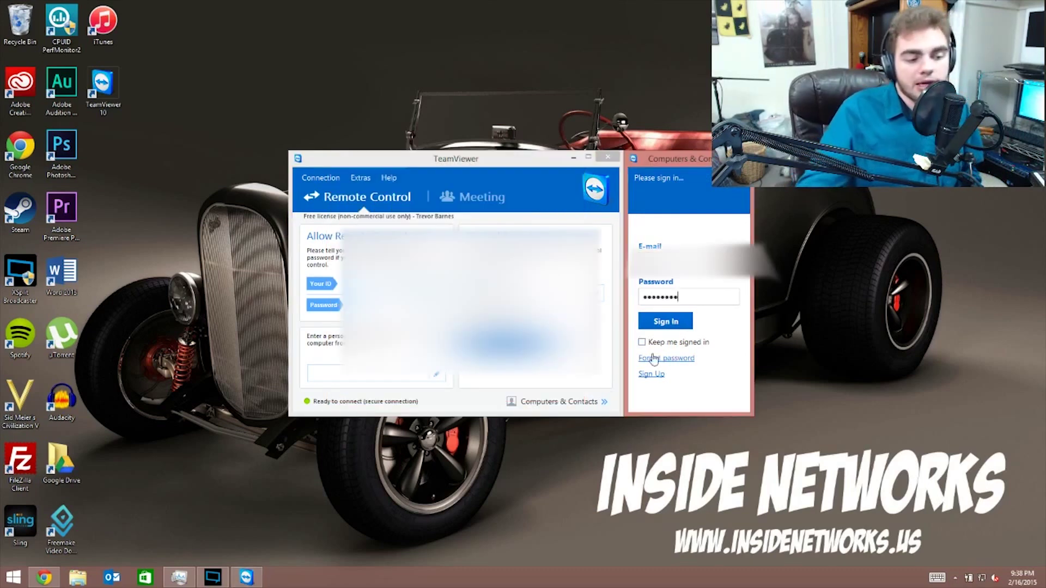
click(642, 342)
key(Return)
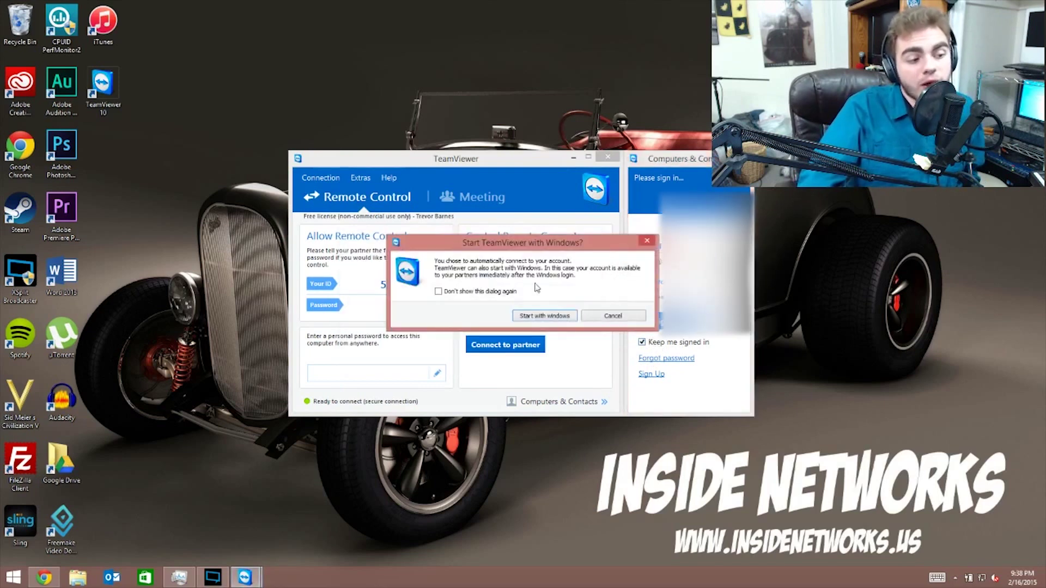
click(534, 318)
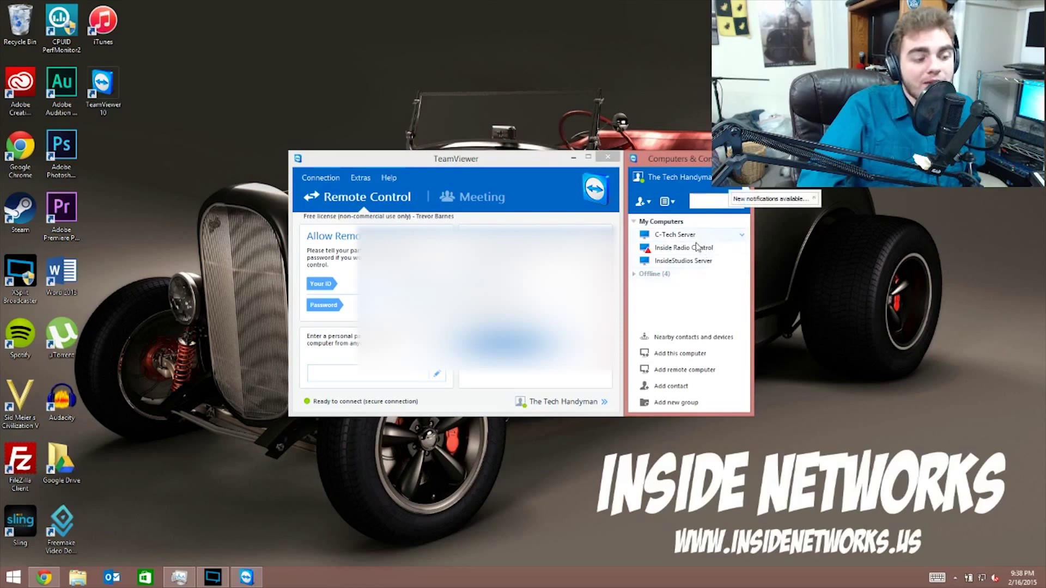
Check the offline computers group, skip unattended-access setup, and select Inside Radio Control.
click(636, 278)
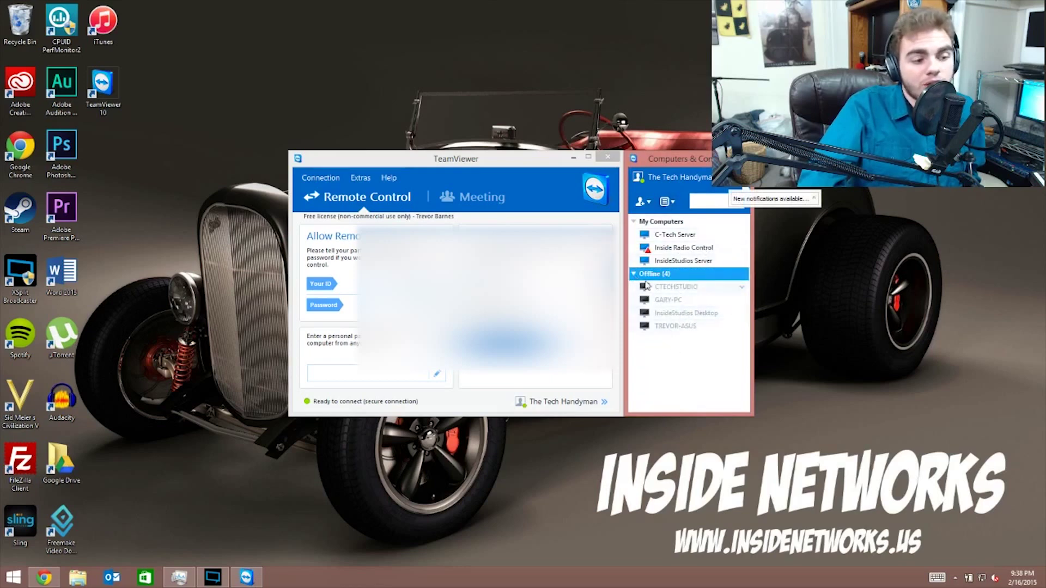
click(635, 274)
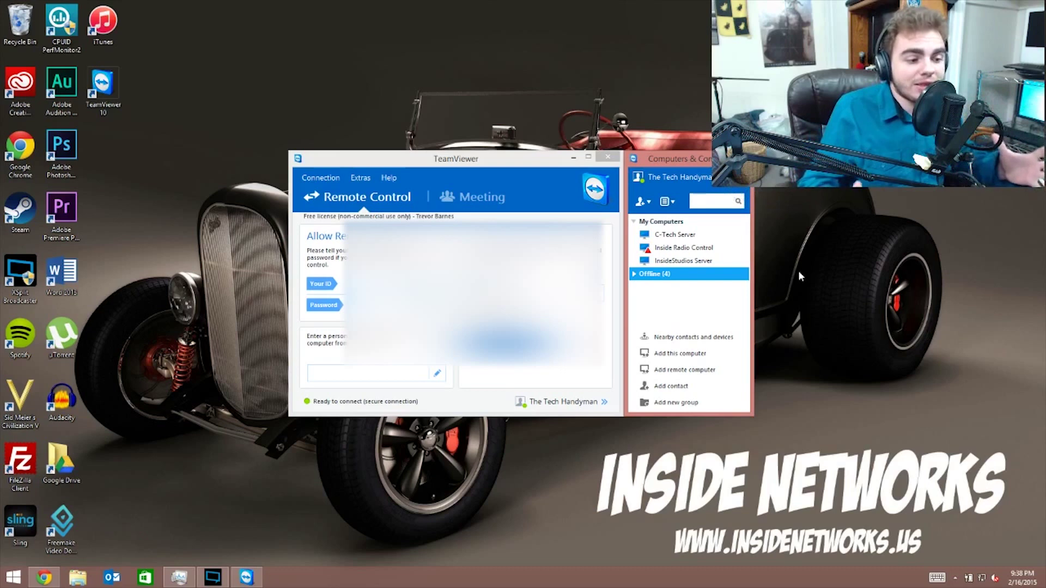
click(699, 353)
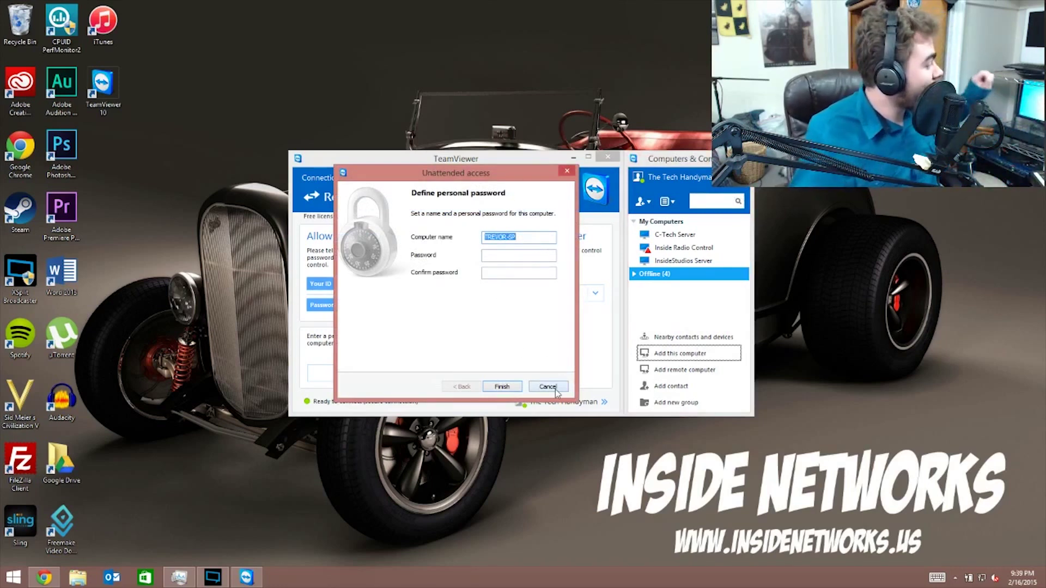
click(555, 389)
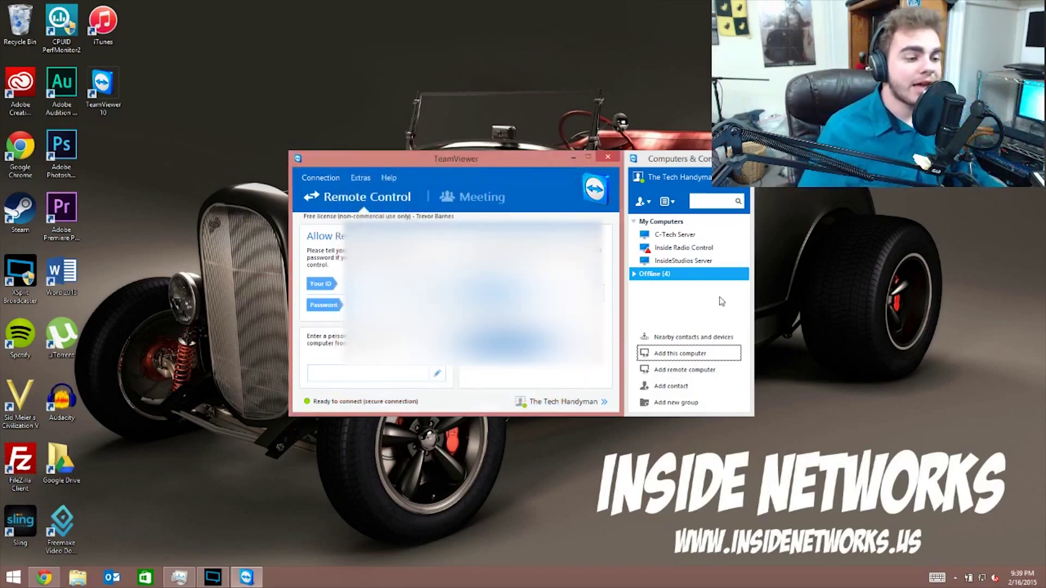
click(708, 252)
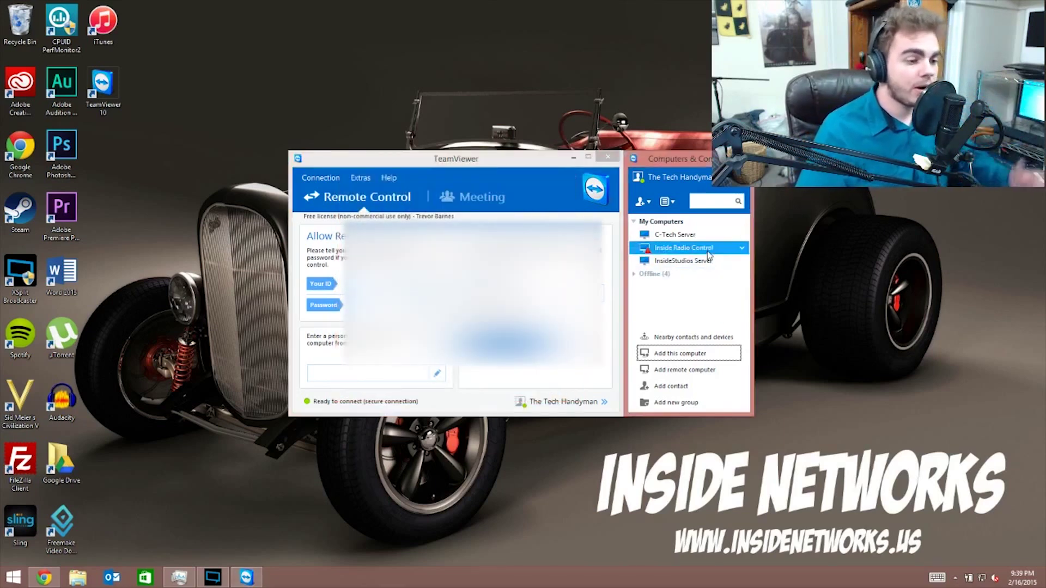
Connect to Inside Radio Control and unlock its Windows 7 account using Ctrl+Alt+Del and the password.
double_click(709, 252)
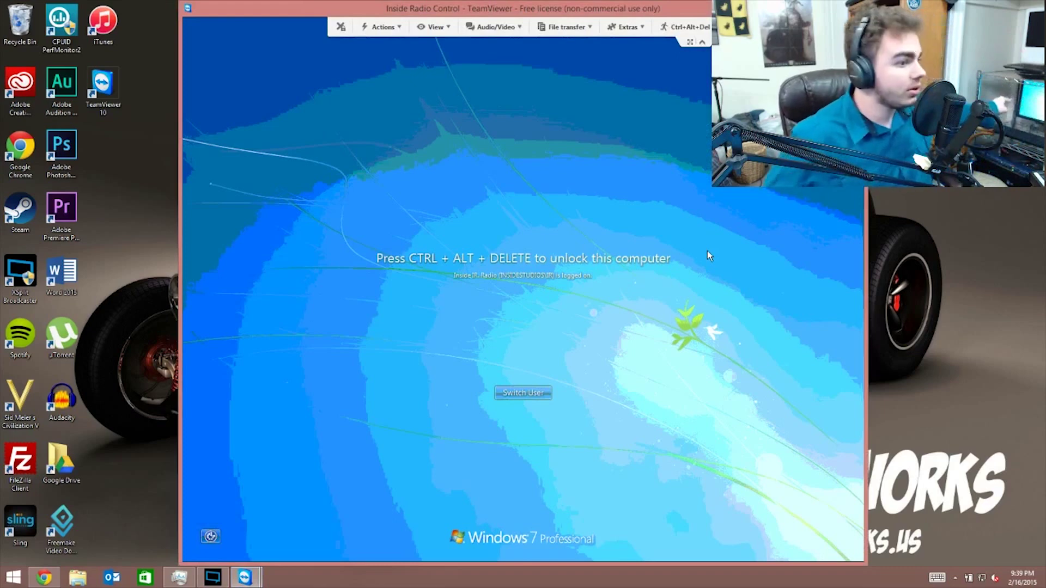
click(399, 32)
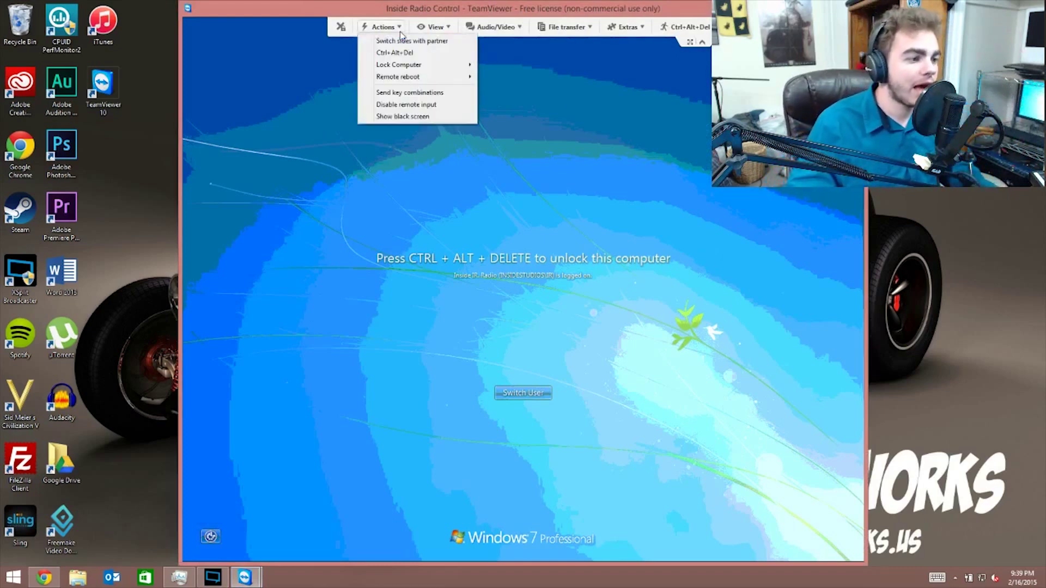
click(419, 48)
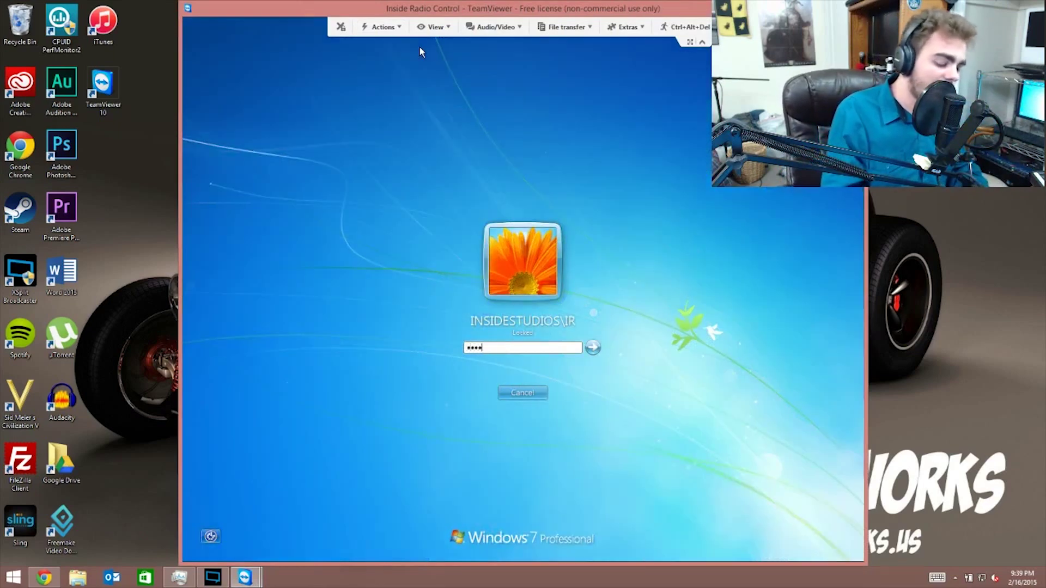
key(Return)
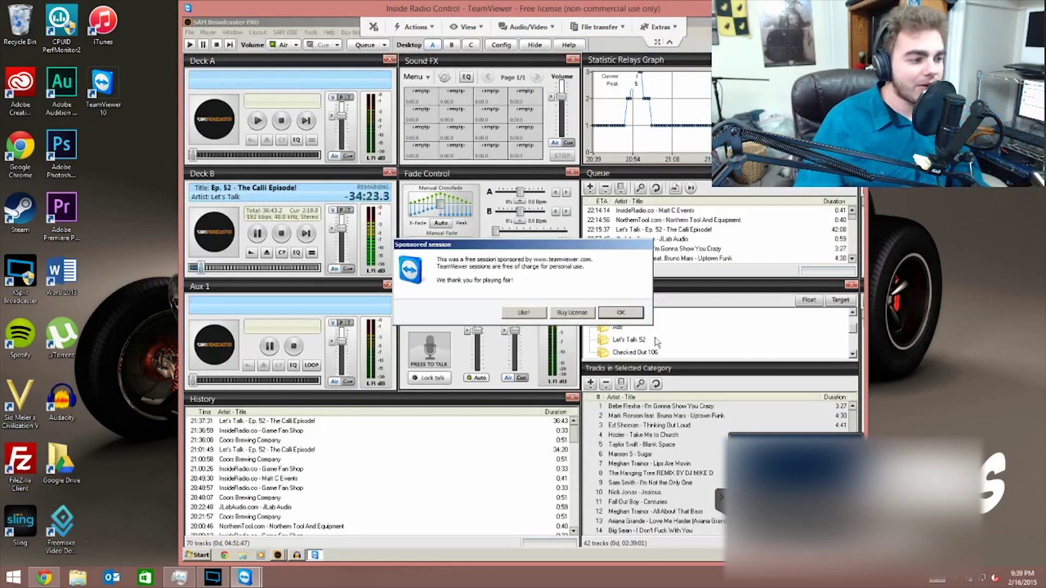
Dismiss the sponsored-session notice, hide the toolbar, open remote Audacity, then return to SAM Broadcaster.
click(621, 313)
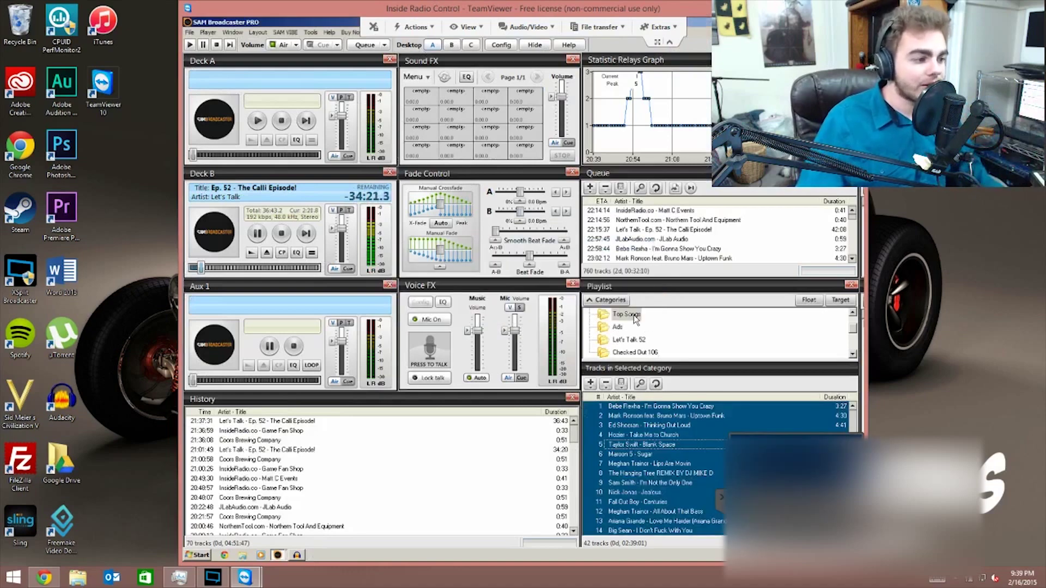
click(669, 44)
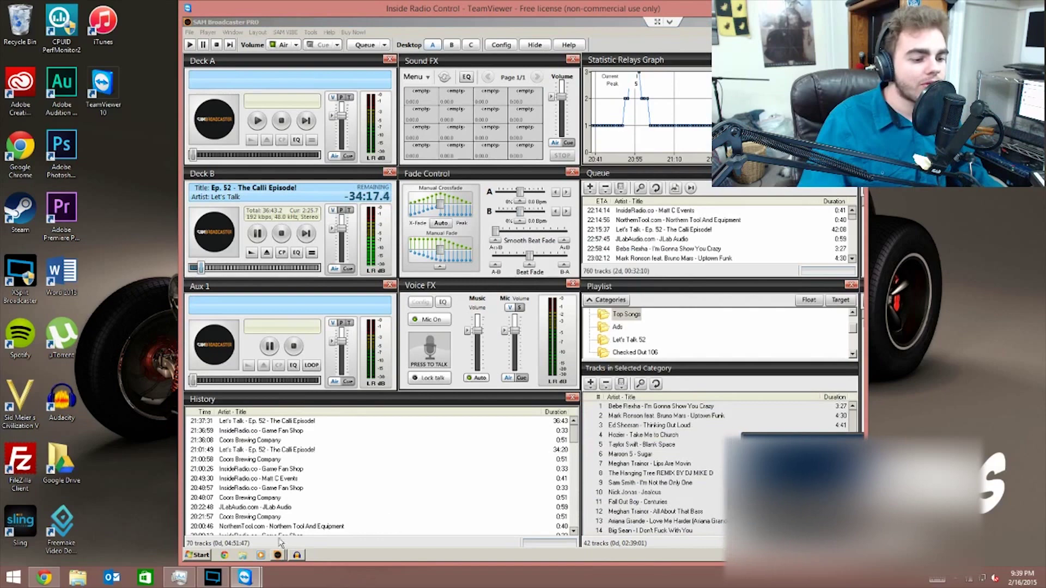
click(198, 555)
click(206, 521)
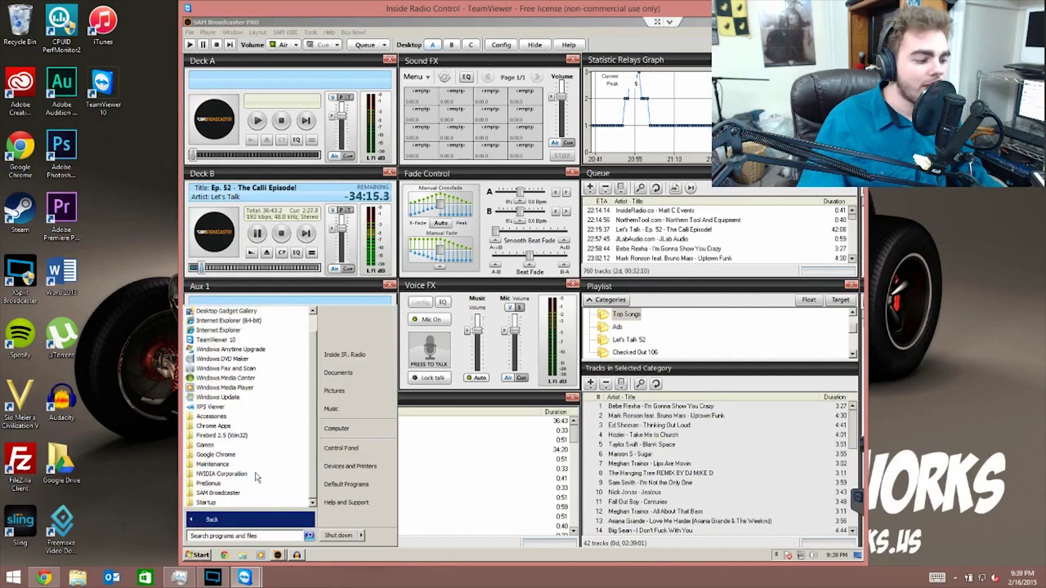
click(299, 555)
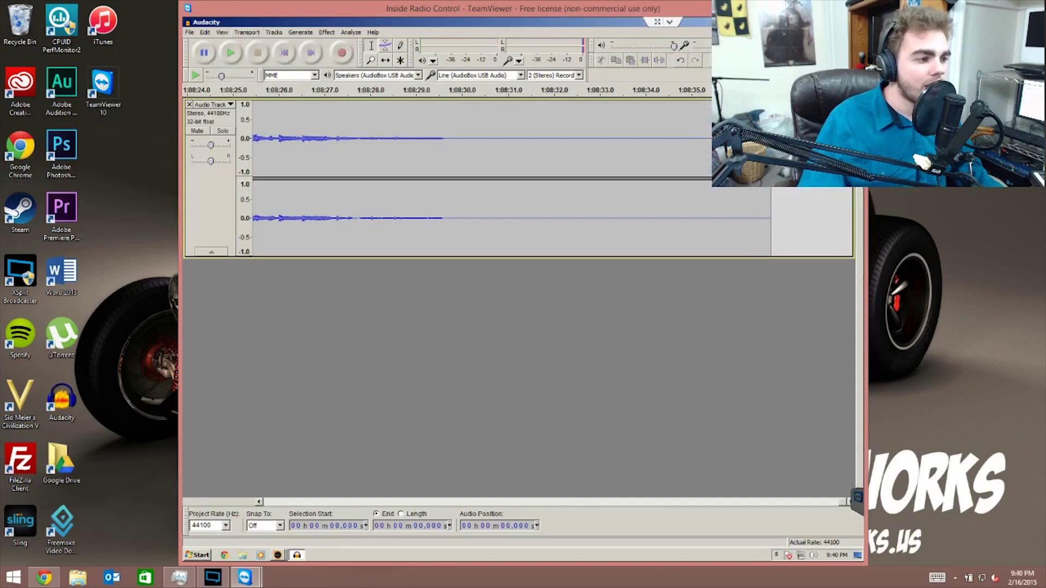
key(alt+Tab)
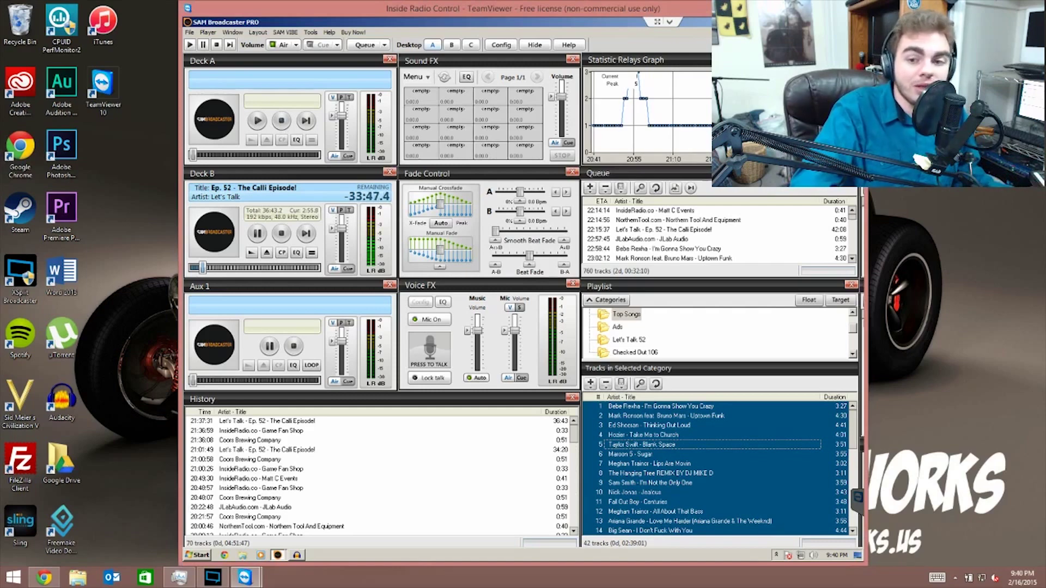
End the Inside Radio Control session, acknowledge the session-finished message, and close TeamViewer's main window.
drag(839, 6, 654, 38)
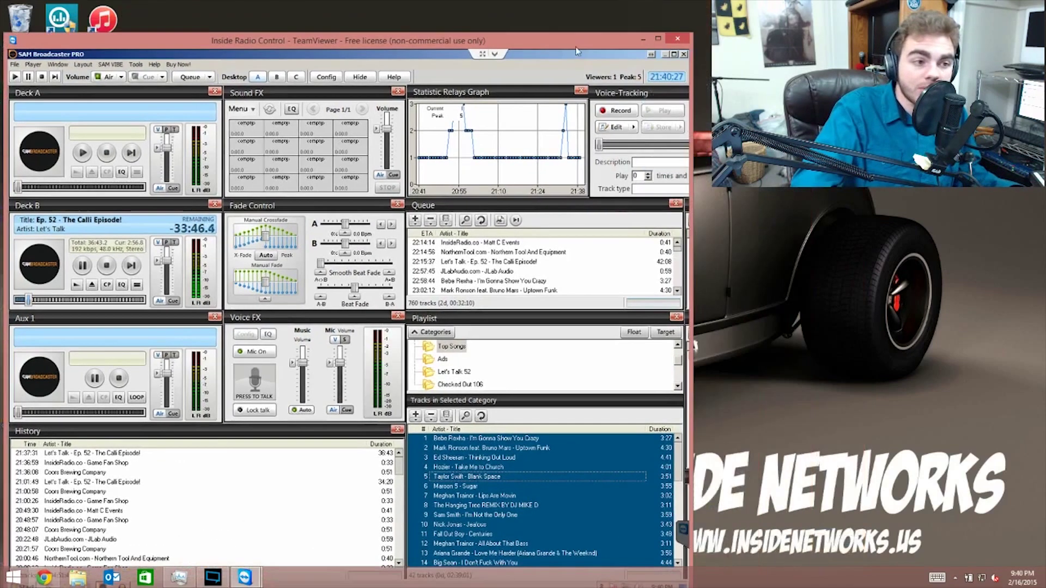
click(676, 38)
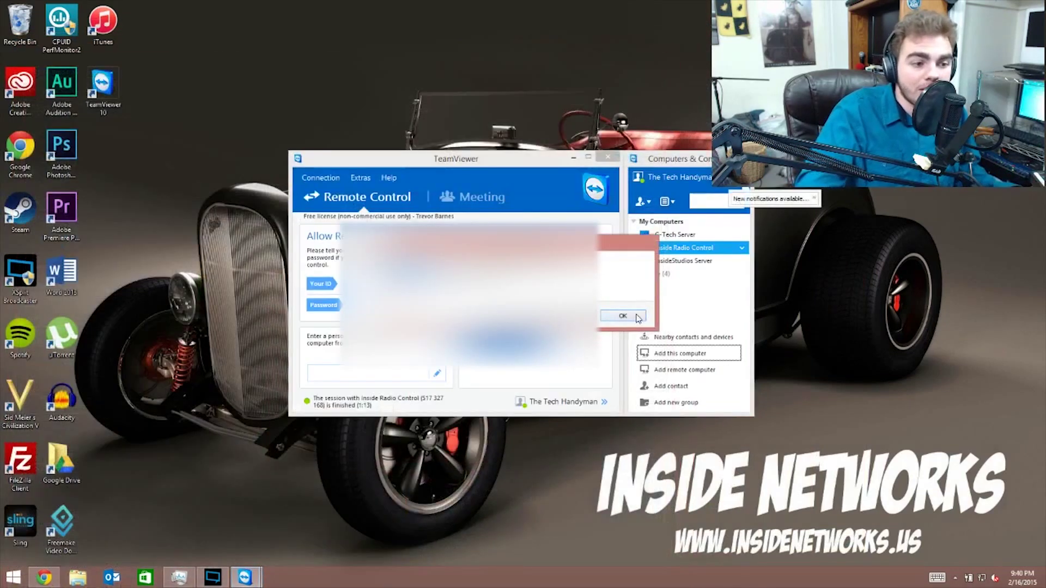
click(624, 315)
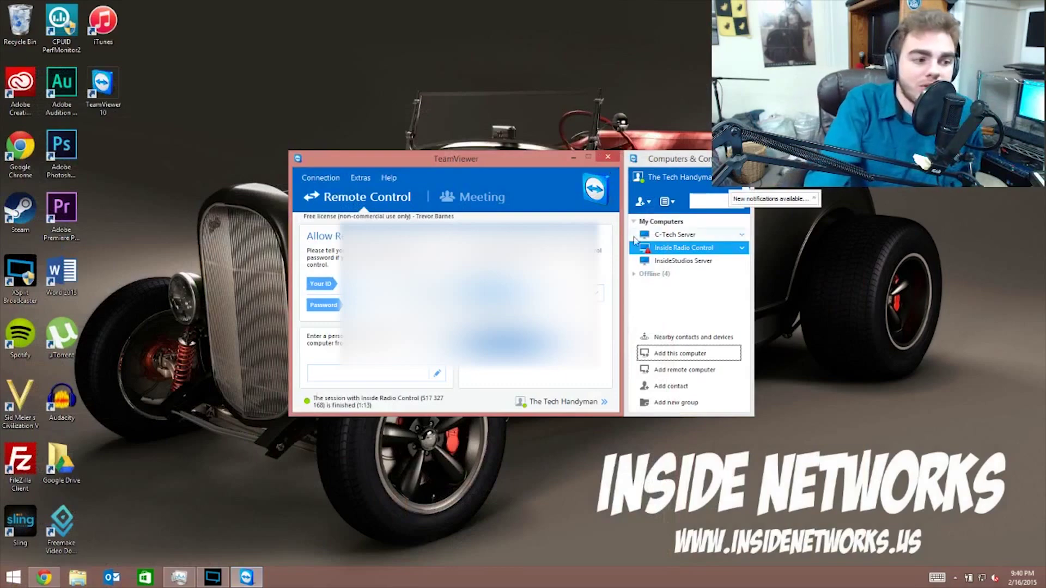
double_click(684, 248)
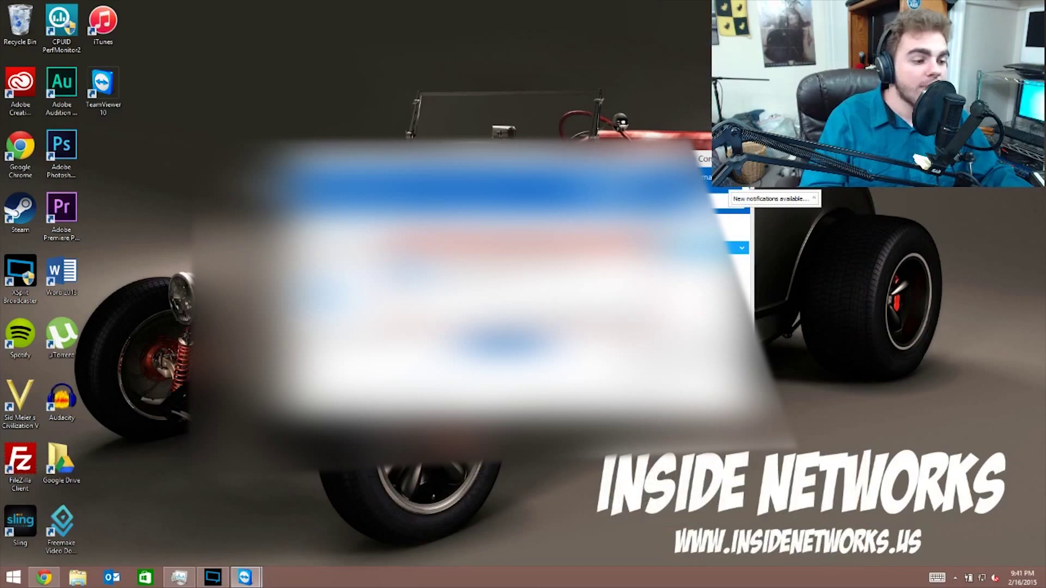
key(alt+F4)
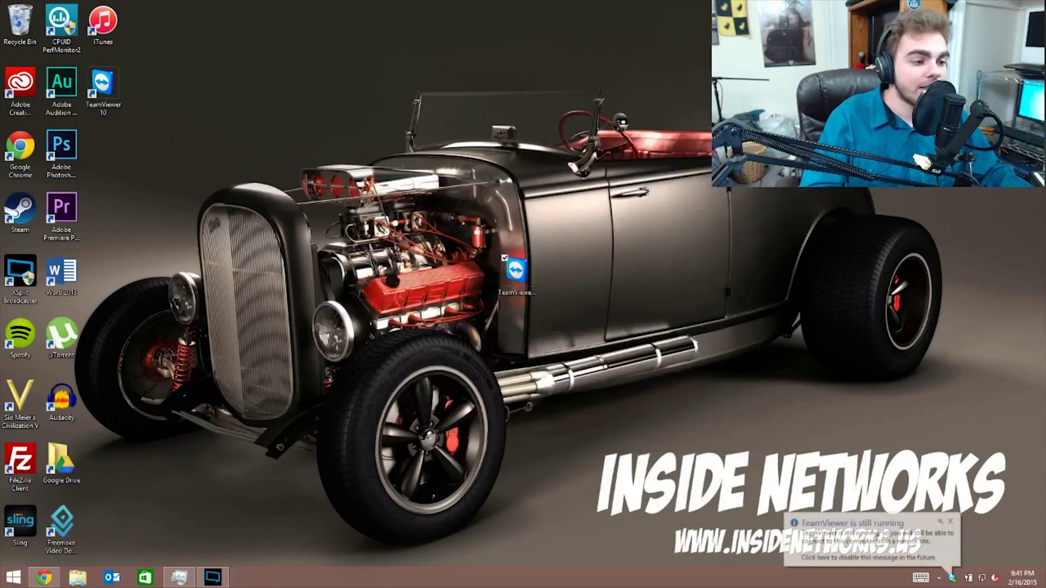